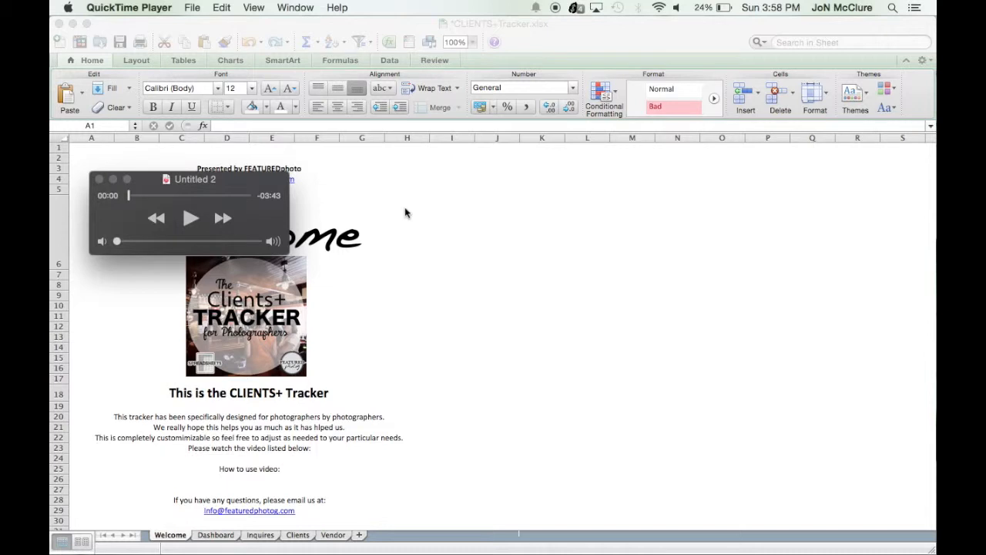
Step: On the Vendor sheet, set the category of the second vendor entry to Florist
{"action": "key", "text": "super+h"}
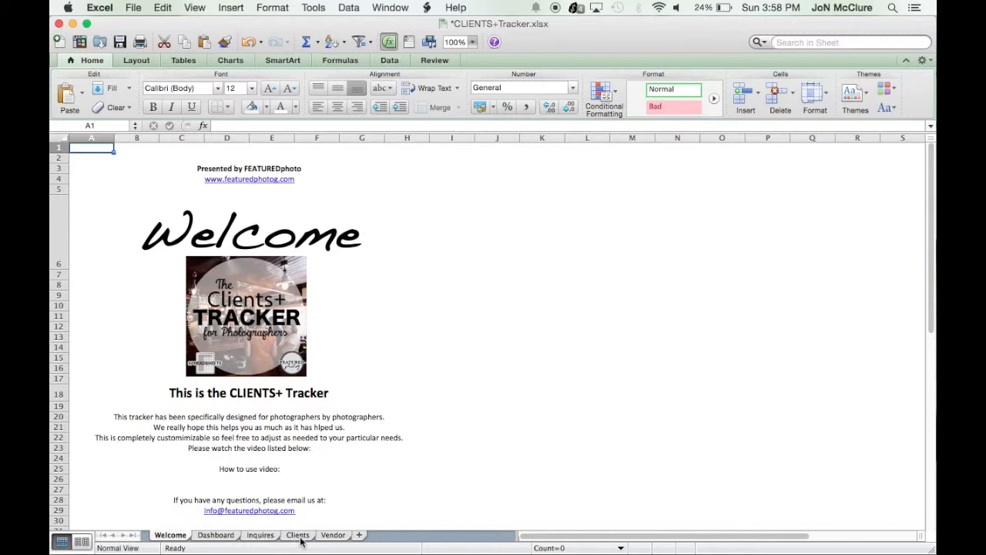
{"action": "left_click", "coordinate": [333, 537]}
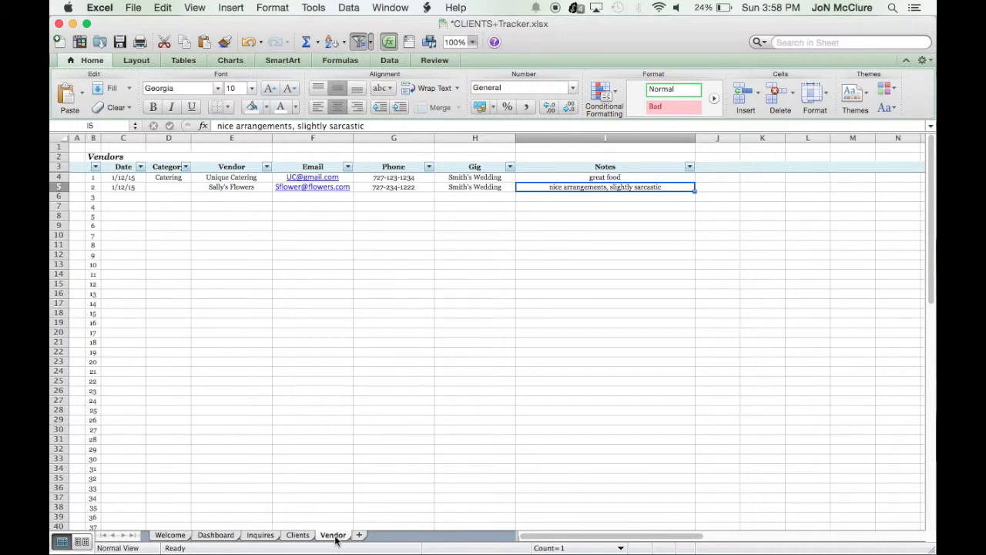
{"action": "left_click", "coordinate": [184, 188]}
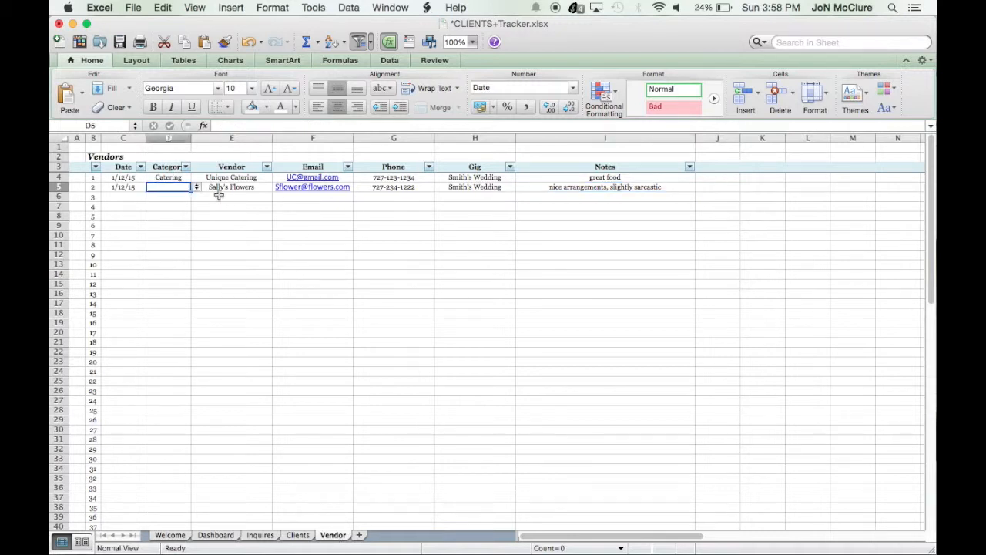
{"action": "left_click", "coordinate": [197, 189]}
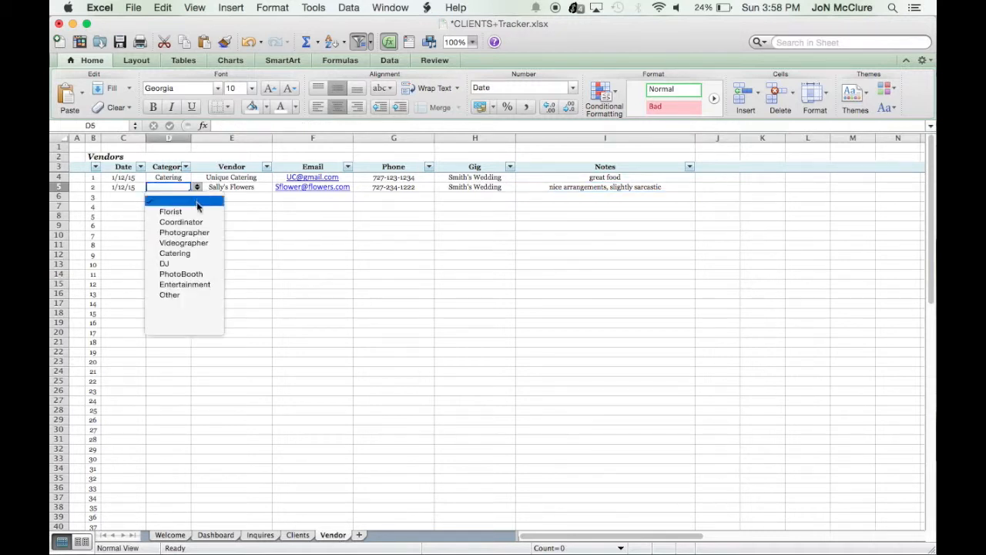
{"action": "left_click", "coordinate": [198, 212]}
Step: On the Clients sheet, review the W/S choices for the first client and their source list in U4:U5
{"action": "left_click", "coordinate": [297, 539]}
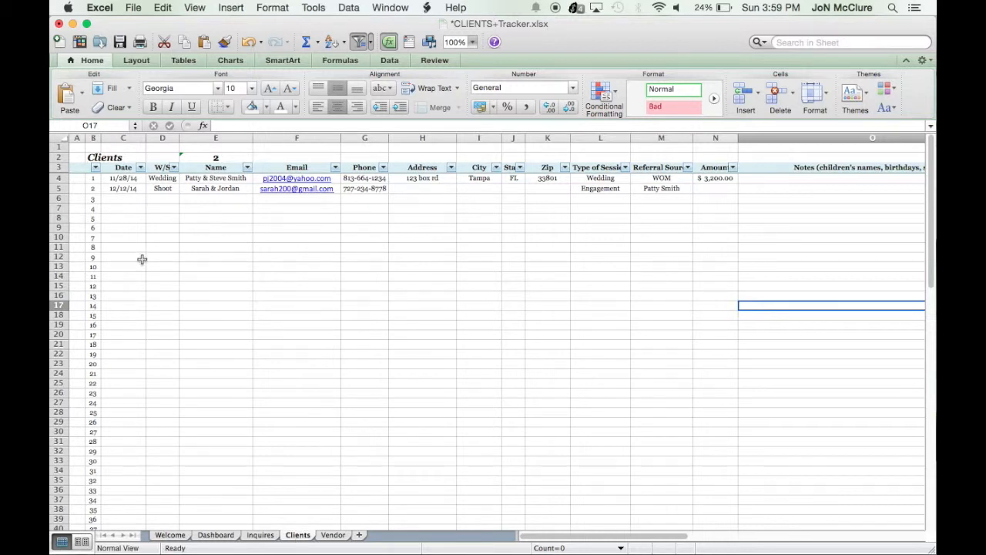
{"action": "left_click", "coordinate": [169, 178]}
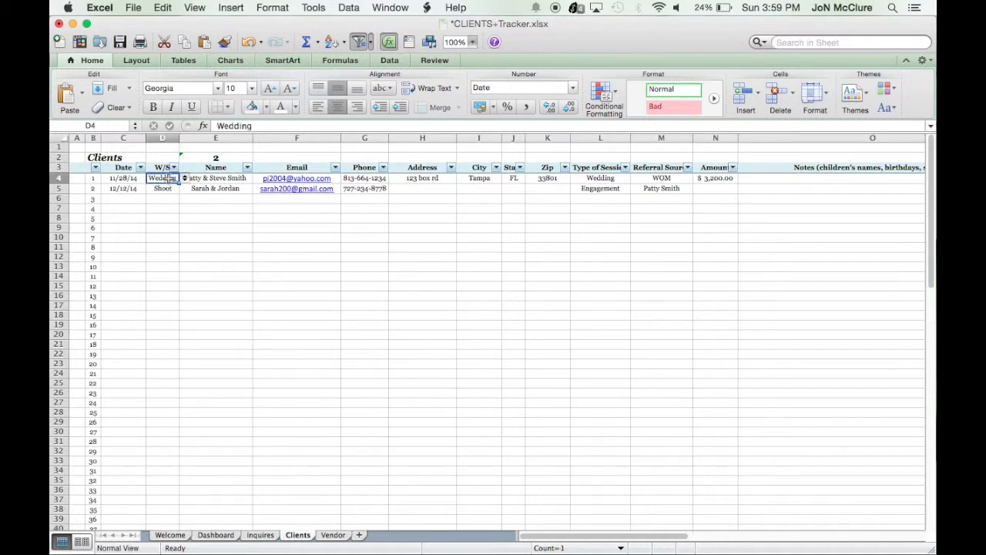
{"action": "left_click", "coordinate": [185, 178]}
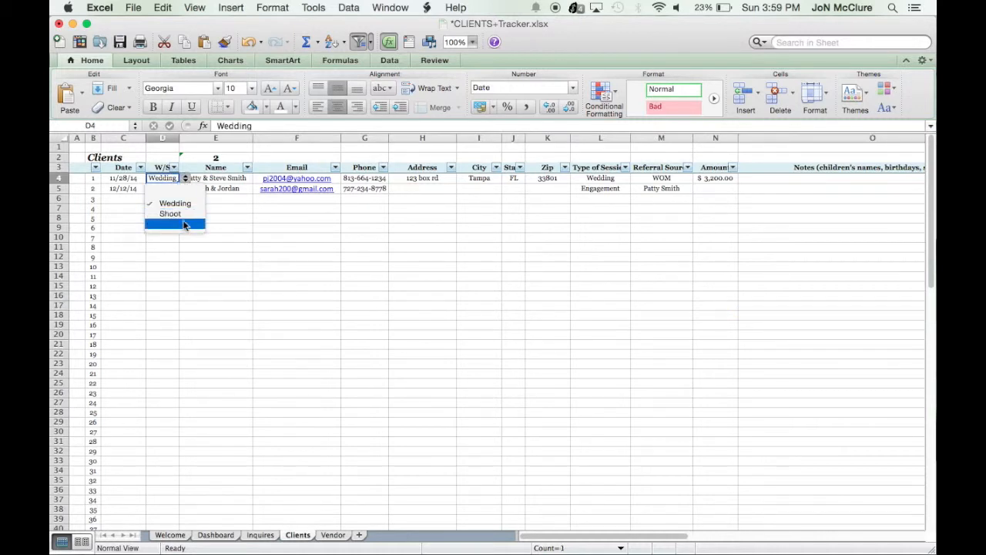
{"action": "key", "text": "Escape"}
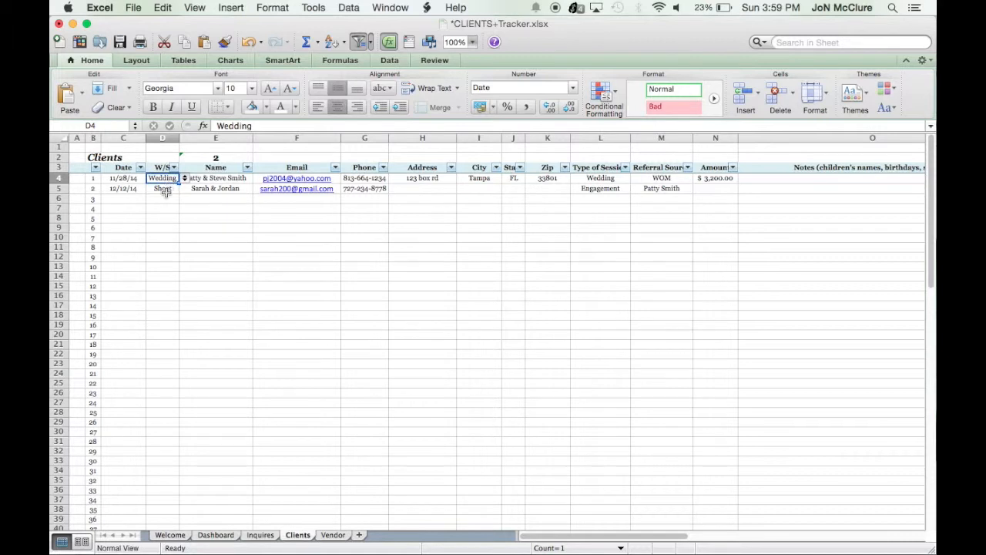
{"action": "scroll", "coordinate": [462, 264], "scroll_direction": "right", "scroll_amount": 10}
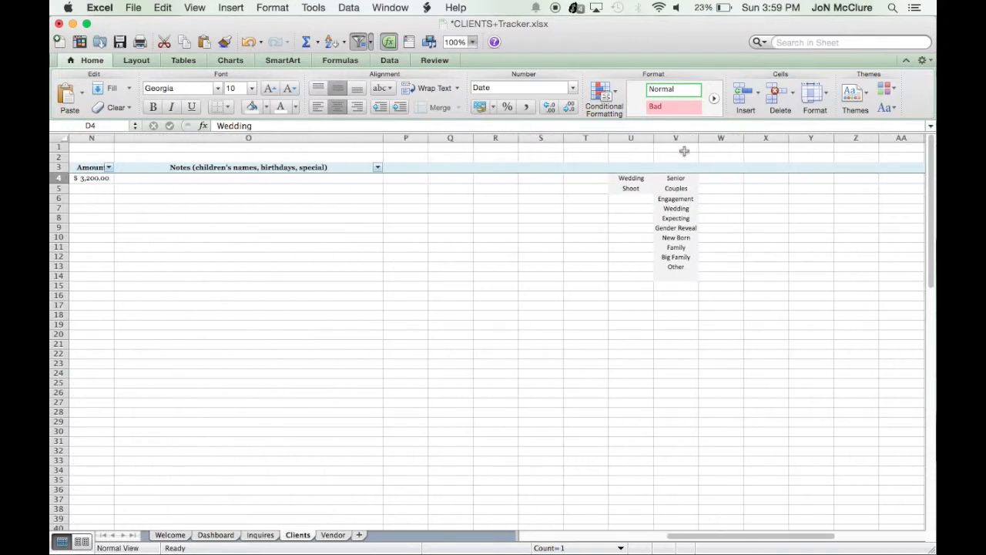
{"action": "left_click", "coordinate": [633, 179]}
{"action": "left_click_drag", "start_coordinate": [633, 180], "coordinate": [636, 191]}
{"action": "scroll", "coordinate": [636, 190], "scroll_direction": "left", "scroll_amount": 10}
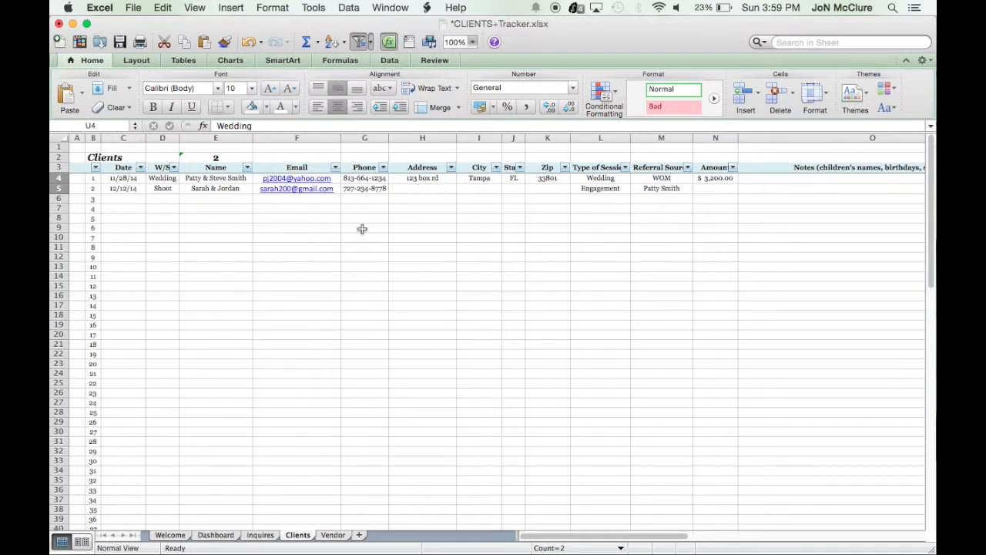
Step: Try Family as the second client's type of session and undo the change
{"action": "left_click", "coordinate": [610, 189]}
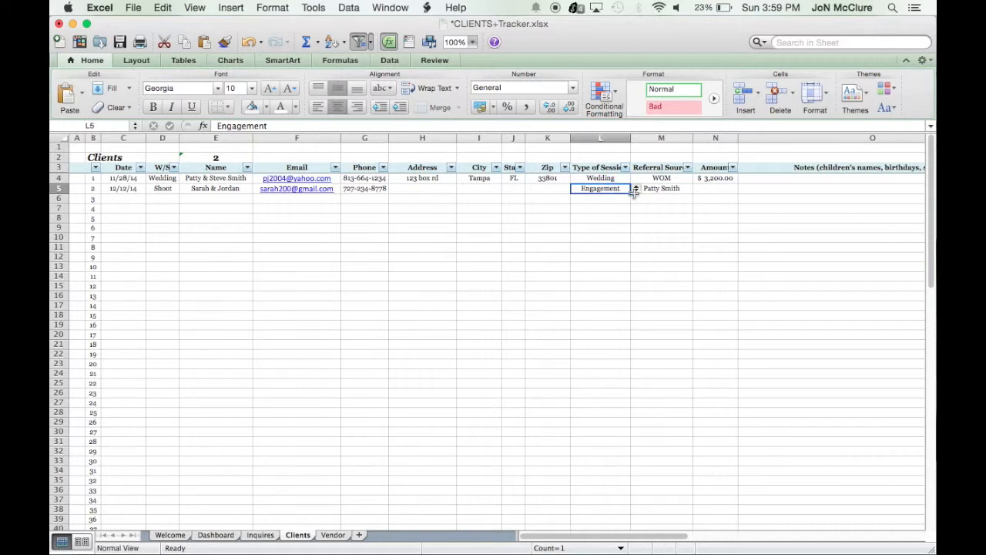
{"action": "left_click", "coordinate": [637, 190]}
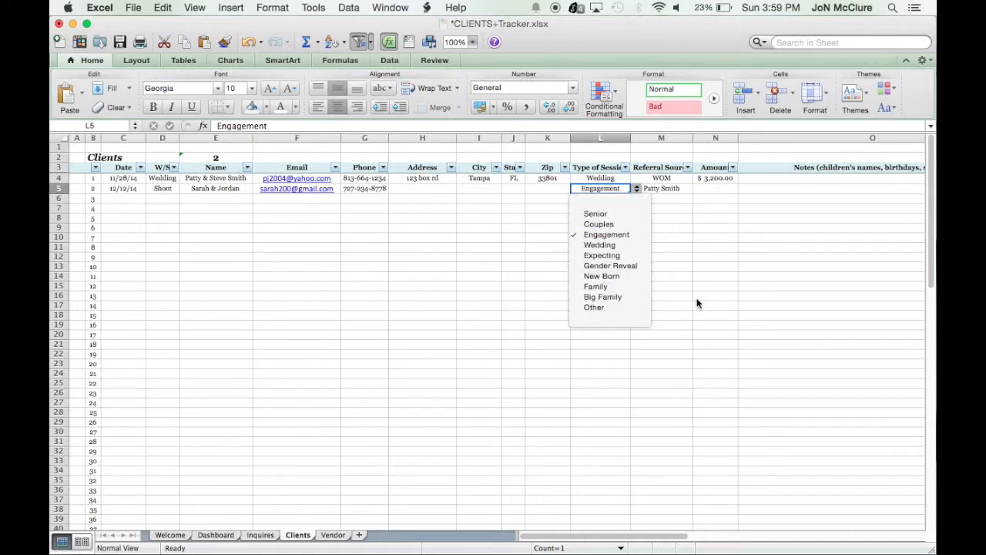
{"action": "left_click", "coordinate": [596, 286]}
{"action": "scroll", "coordinate": [540, 254], "scroll_direction": "right", "scroll_amount": 10}
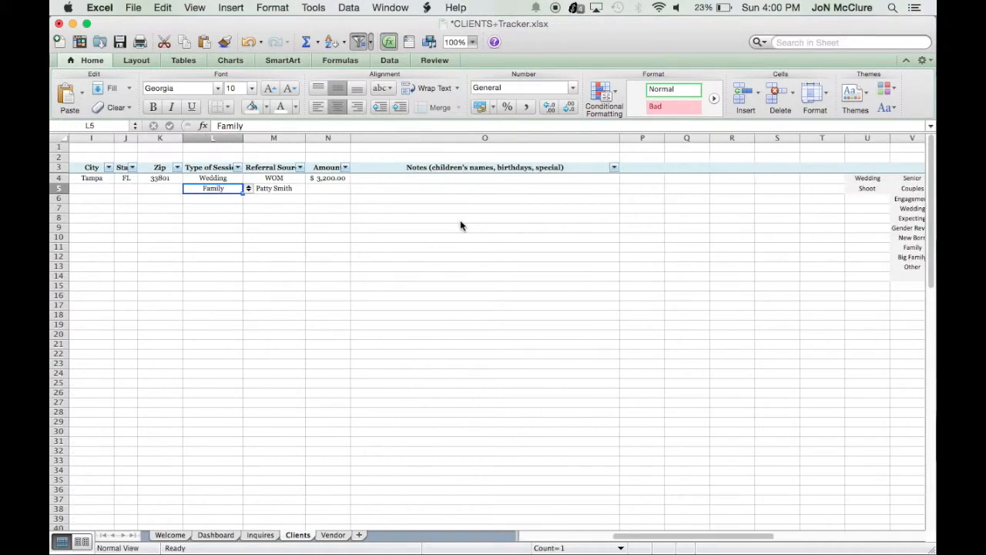
{"action": "key", "text": "super+z"}
Step: Examine the session type source list in V4:V14 and the second client's amount cell
{"action": "scroll", "coordinate": [627, 242], "scroll_direction": "right", "scroll_amount": 10}
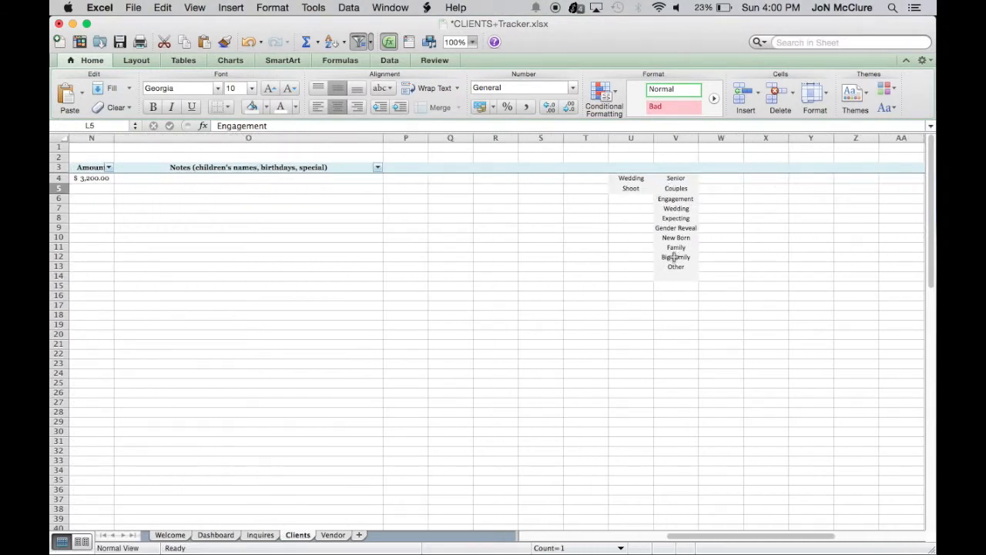
{"action": "left_click_drag", "start_coordinate": [674, 275], "coordinate": [667, 176]}
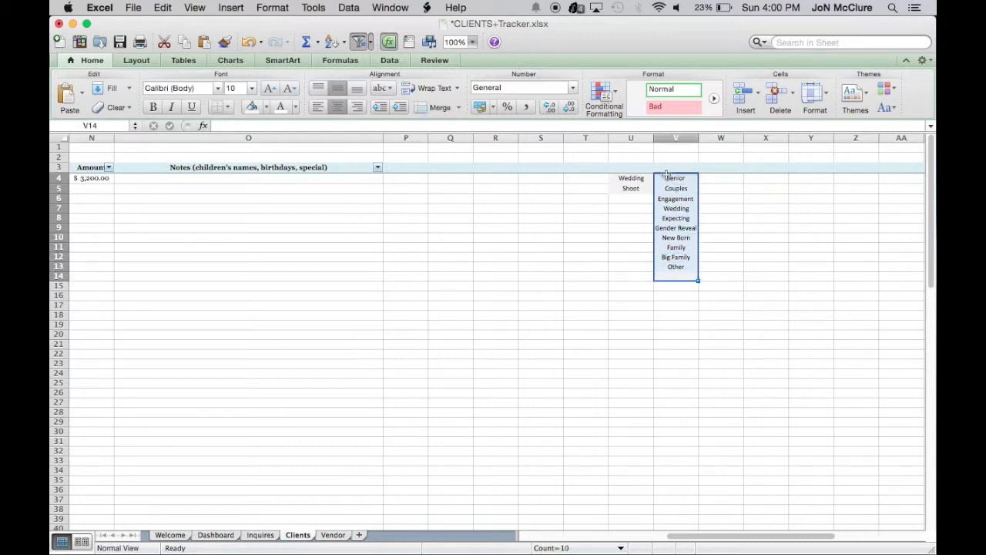
{"action": "left_click", "coordinate": [570, 365]}
{"action": "scroll", "coordinate": [350, 370], "scroll_direction": "left", "scroll_amount": 10}
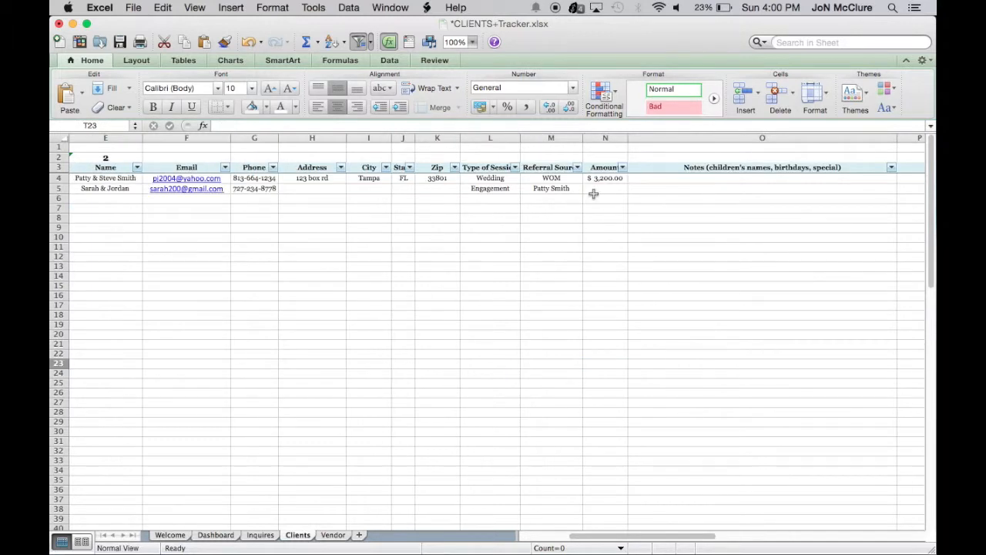
{"action": "left_click", "coordinate": [600, 187]}
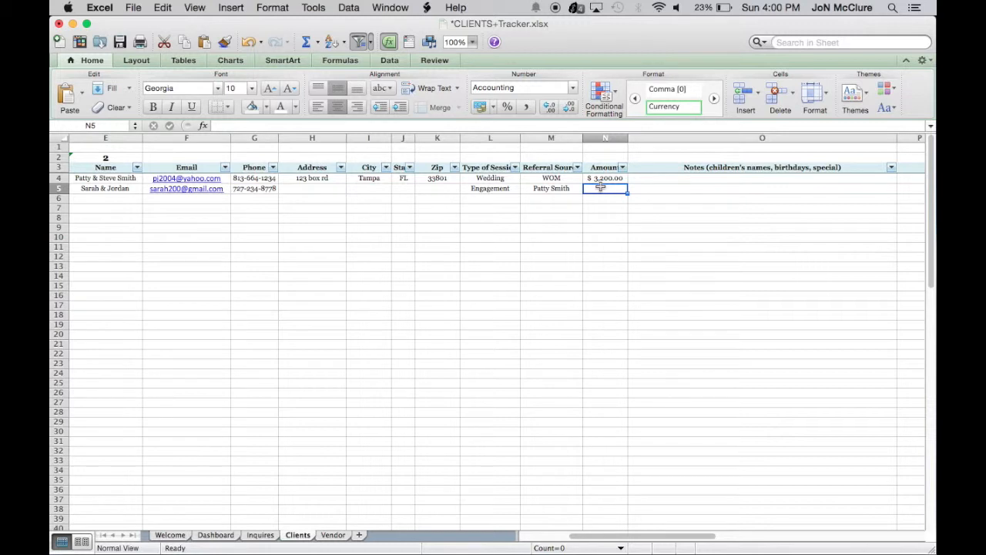
Step: Open the Inquires sheet and examine its FollowUp column
{"action": "left_click", "coordinate": [260, 534]}
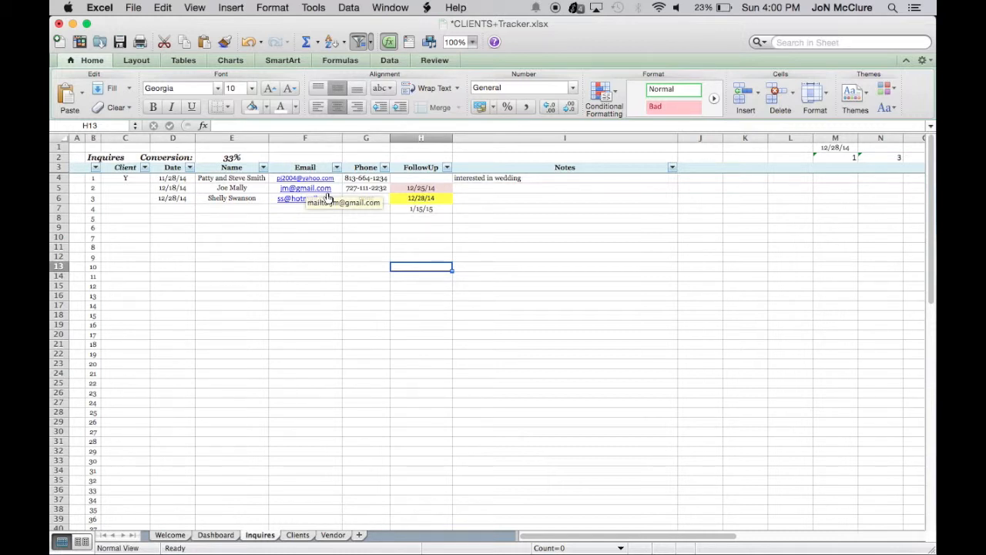
{"action": "left_click", "coordinate": [427, 137]}
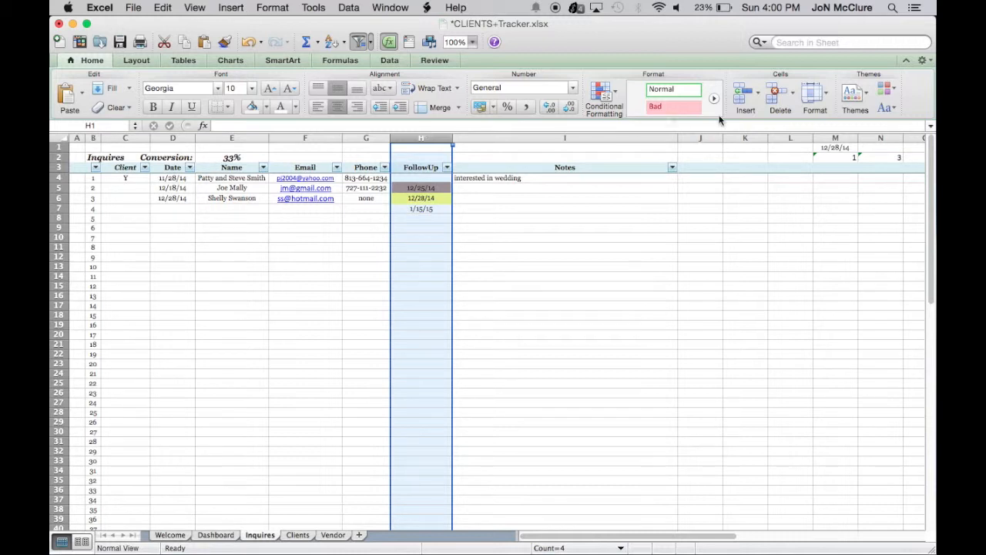
{"action": "left_click", "coordinate": [486, 227]}
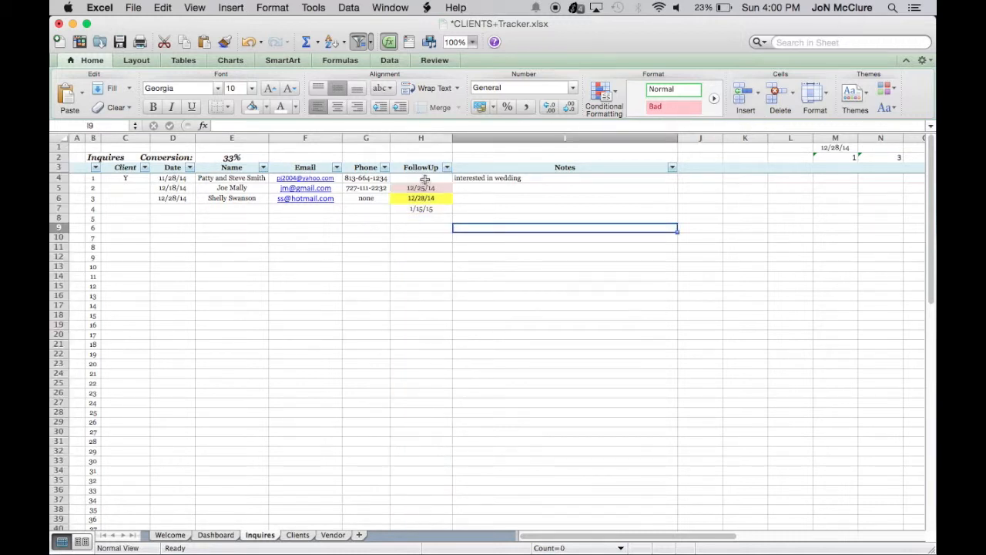
{"action": "left_click", "coordinate": [423, 179]}
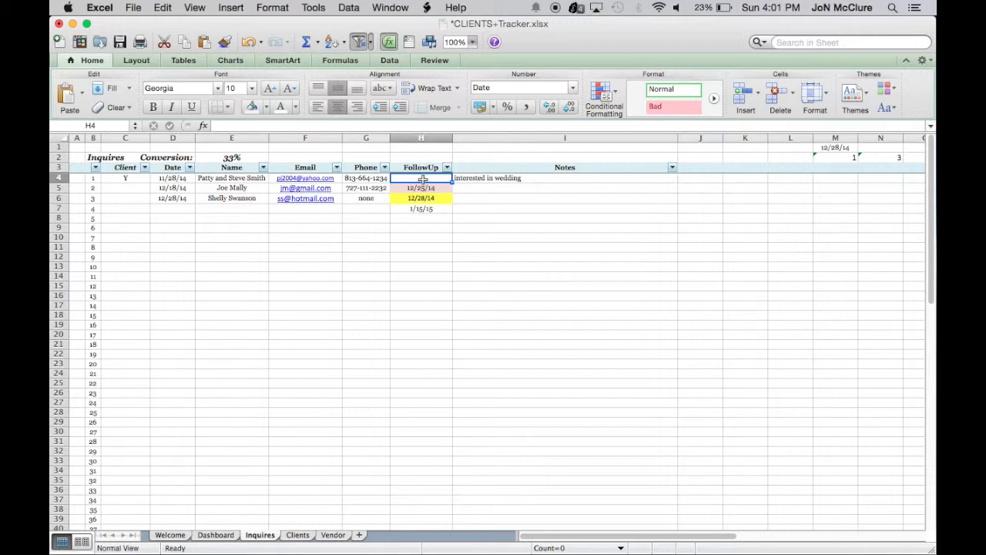
Step: Clear the follow-up dates in cells H5, H6 and H7 of the Inquires sheet
{"action": "key", "text": "Down"}
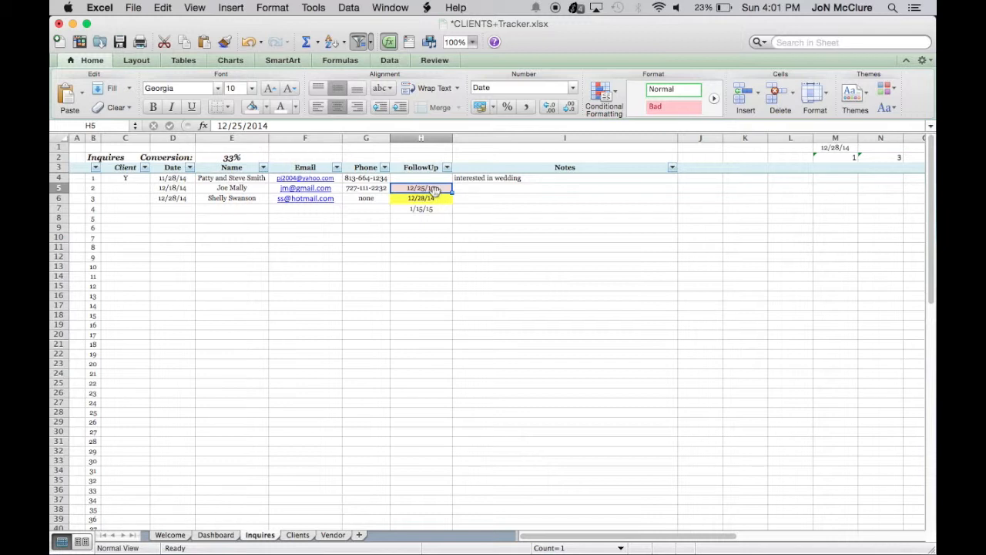
{"action": "key", "text": "BackSpace"}
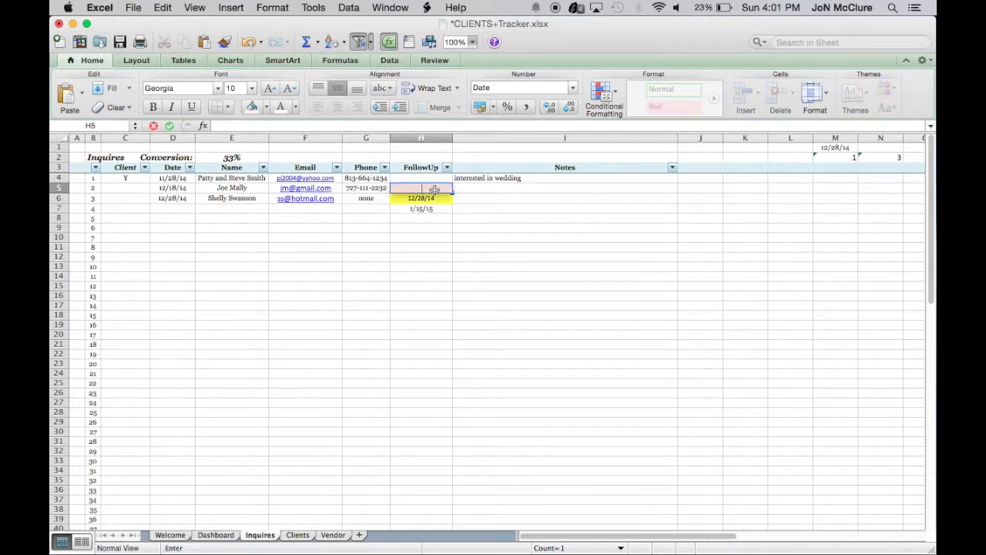
{"action": "key", "text": "Return"}
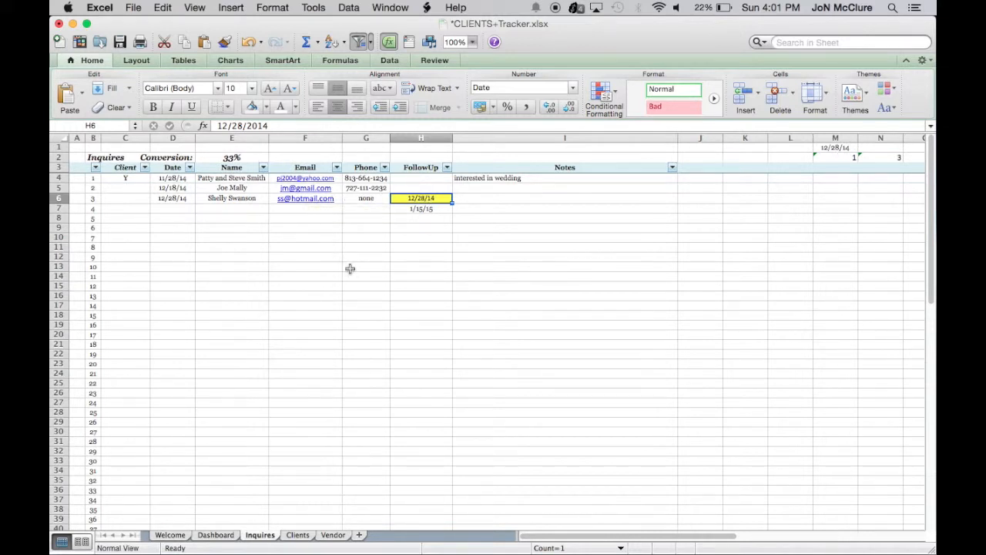
{"action": "key", "text": "BackSpace"}
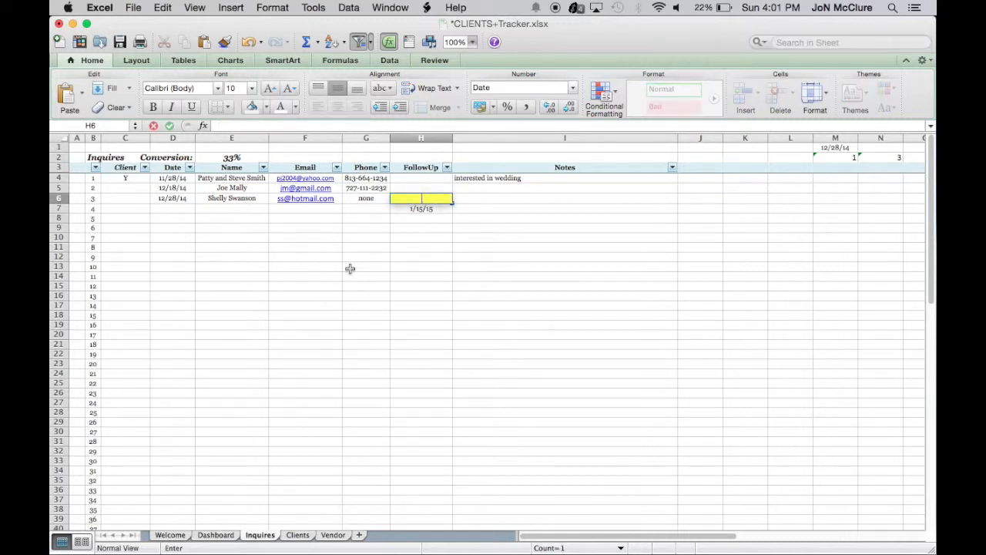
{"action": "key", "text": "Return"}
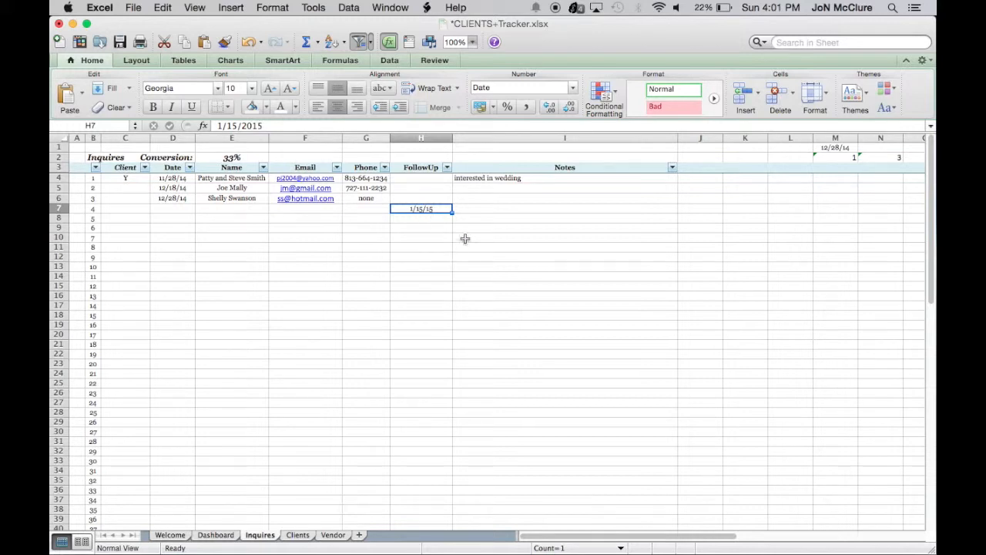
{"action": "left_click_drag", "start_coordinate": [517, 191], "coordinate": [500, 245]}
{"action": "left_click", "coordinate": [423, 209]}
{"action": "key", "text": "BackSpace"}
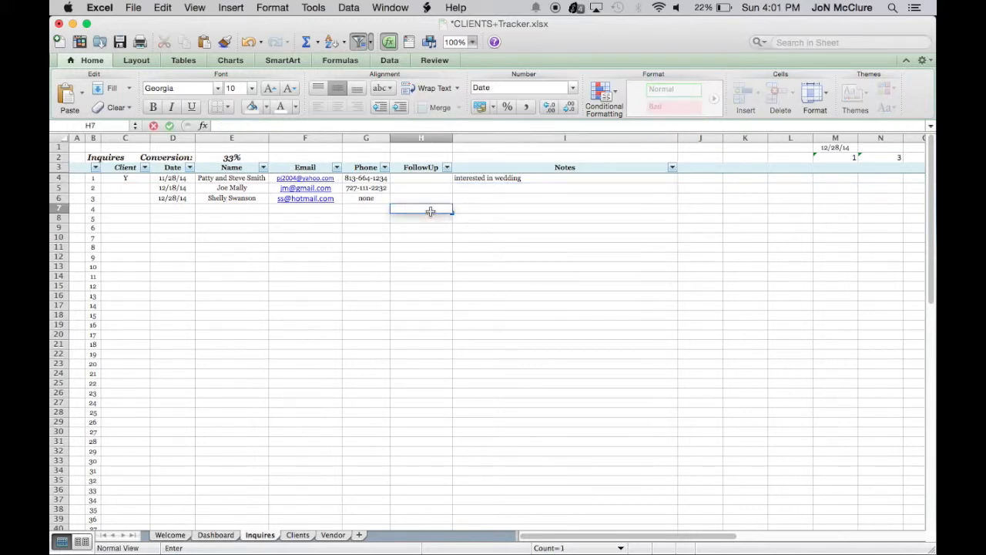
{"action": "key", "text": "Return"}
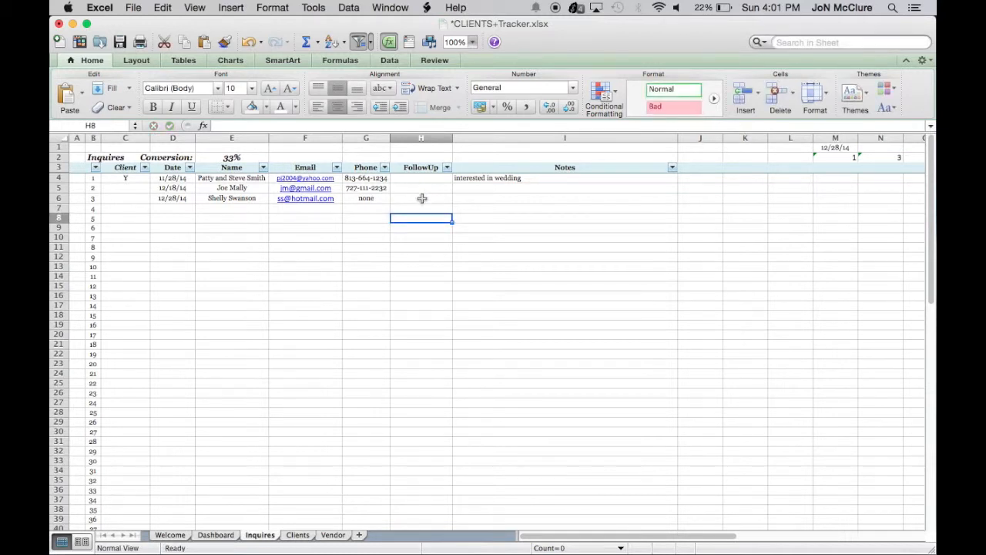
Step: Enter 12/30/14 as the follow-up date of the third inquiry
{"action": "left_click", "coordinate": [423, 197]}
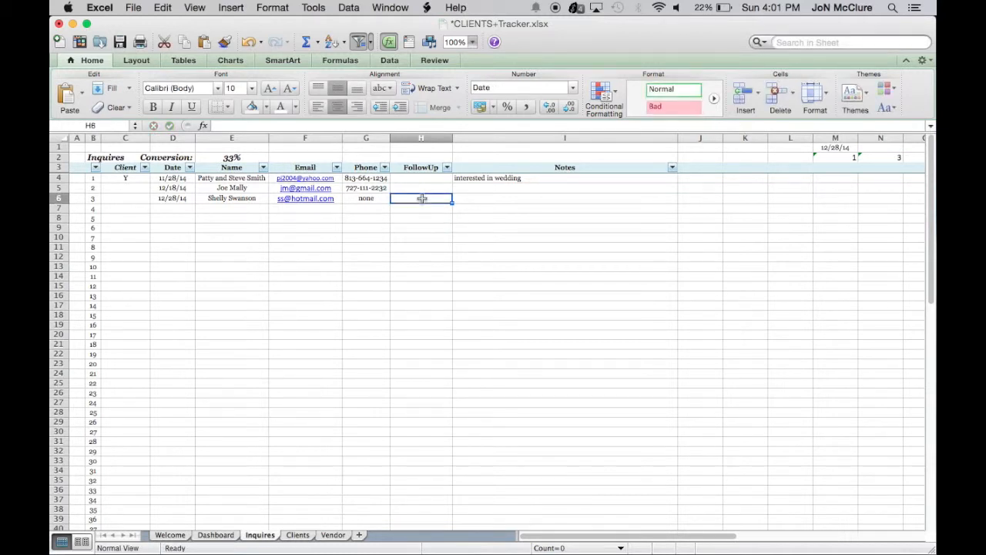
{"action": "type", "text": "12/30/14"}
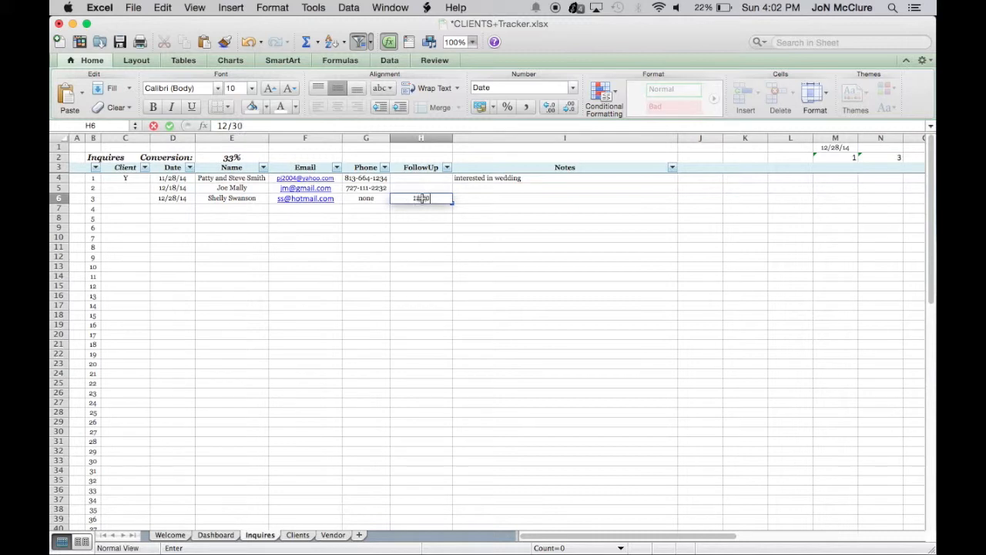
{"action": "key", "text": "Return"}
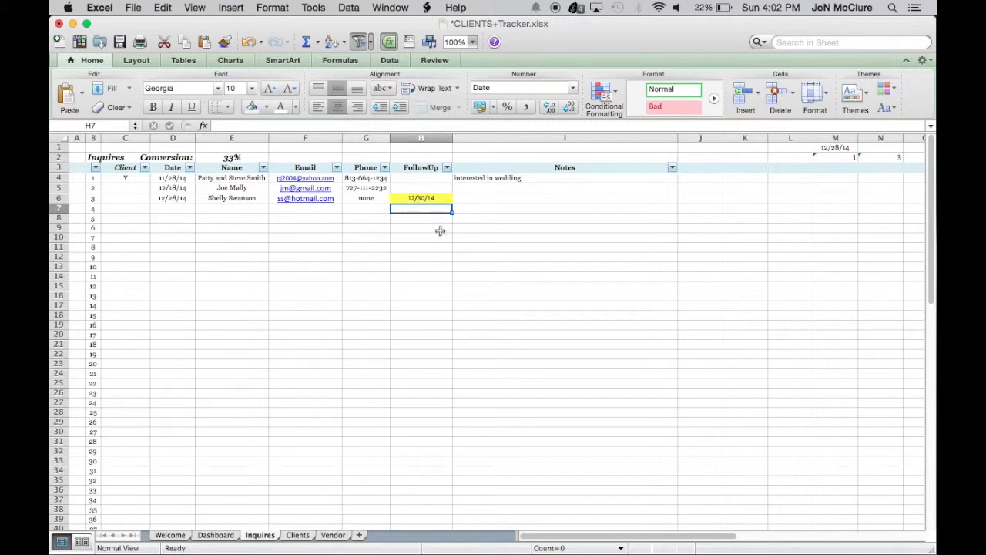
Step: Enter 12/27/14 as the follow-up date of the second inquiry
{"action": "left_click", "coordinate": [417, 191]}
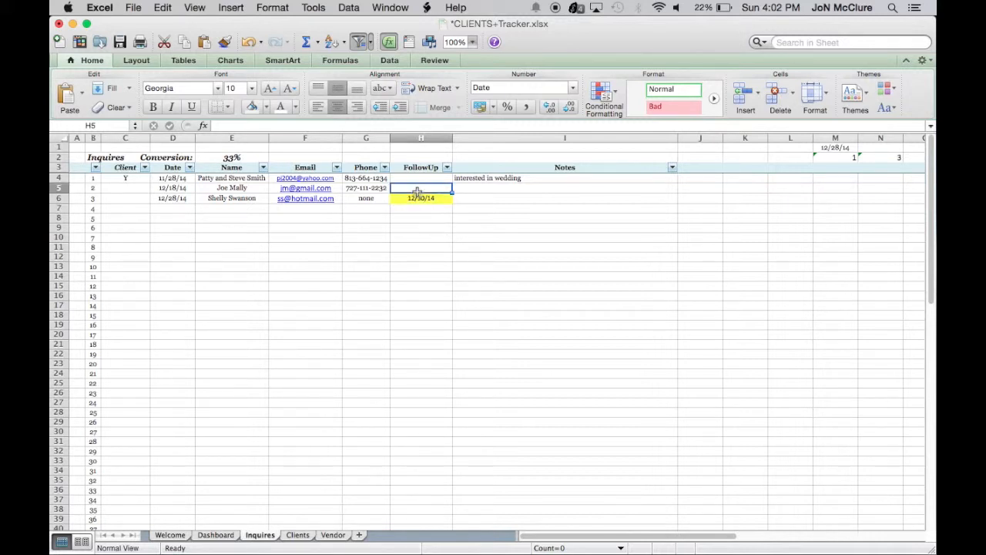
{"action": "type", "text": "12"}
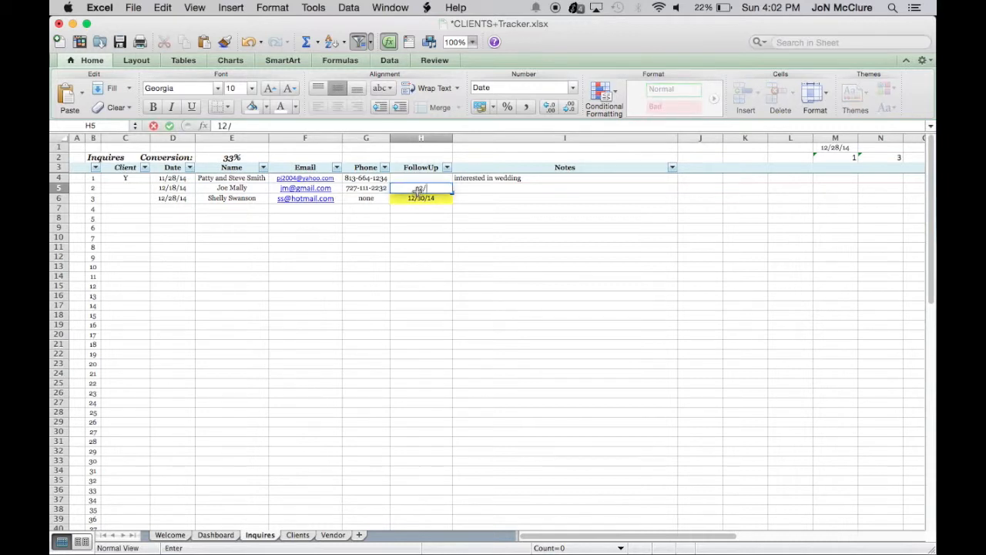
{"action": "type", "text": "/27/14"}
{"action": "key", "text": "Return"}
{"action": "left_click", "coordinate": [449, 273]}
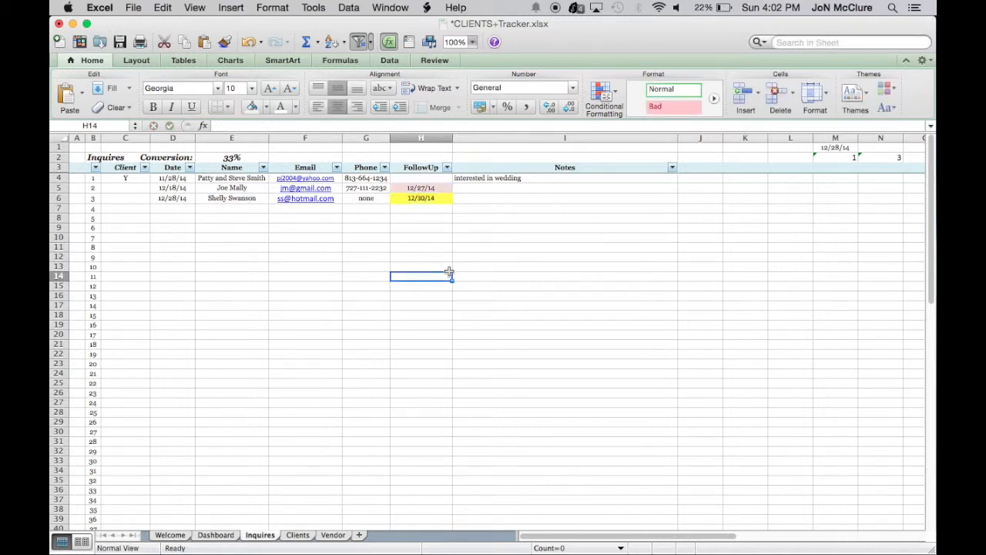
{"action": "left_click", "coordinate": [418, 187]}
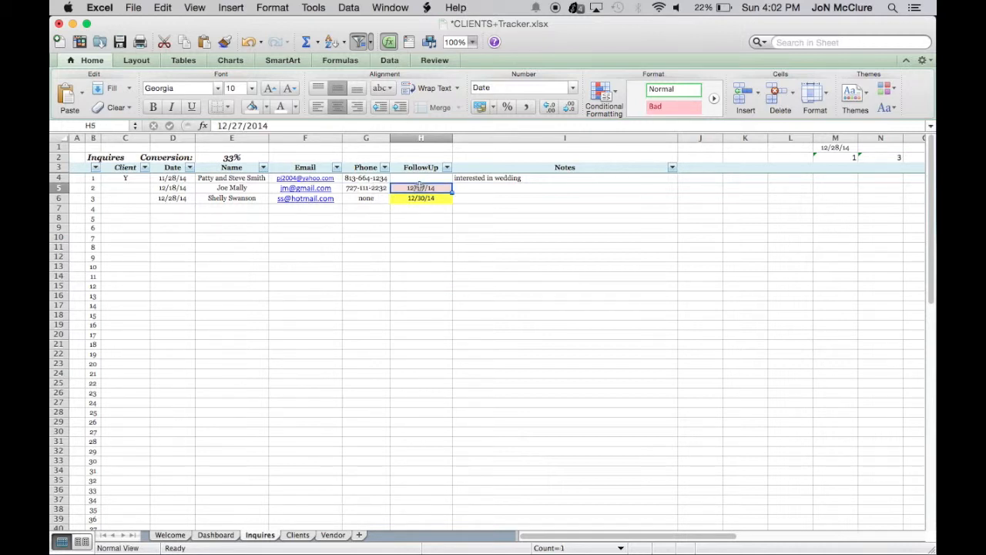
Step: Clear the follow-up date of the second inquiry in cell H5
{"action": "key", "text": "BackSpace"}
{"action": "key", "text": "Return"}
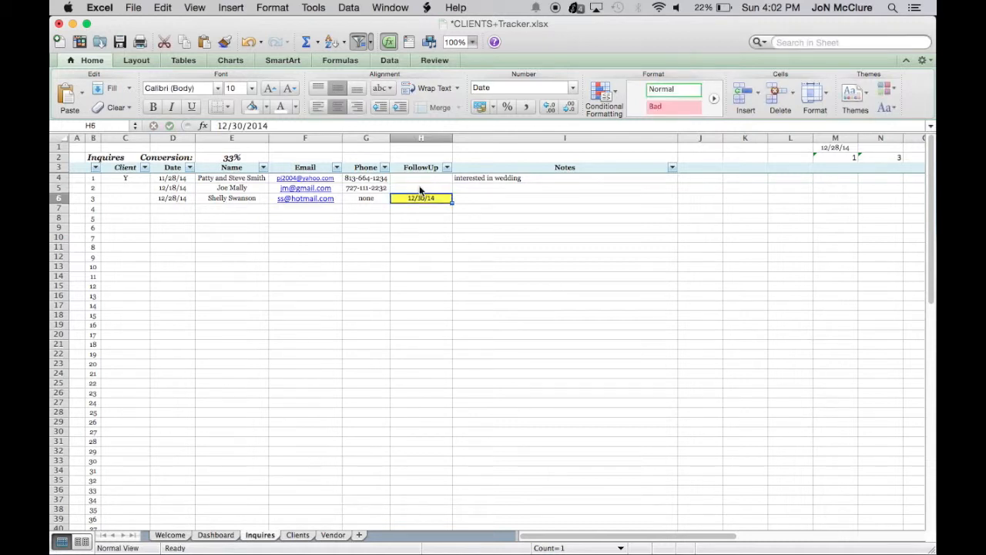
{"action": "left_click", "coordinate": [436, 237]}
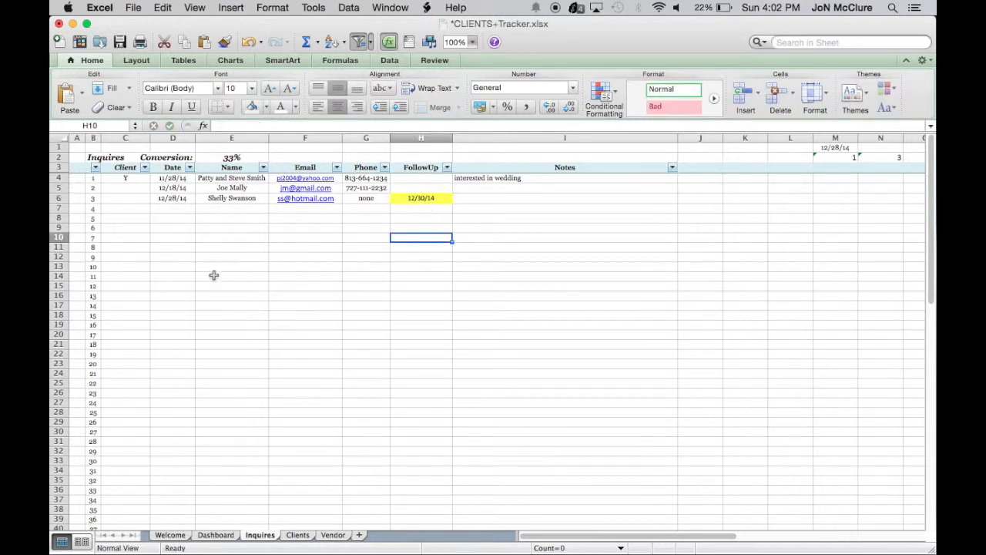
Step: Review the Dashboard sheet's summary and examine the conversion formula and the first inquiry's Client entry on the Inquires sheet
{"action": "left_click", "coordinate": [216, 535]}
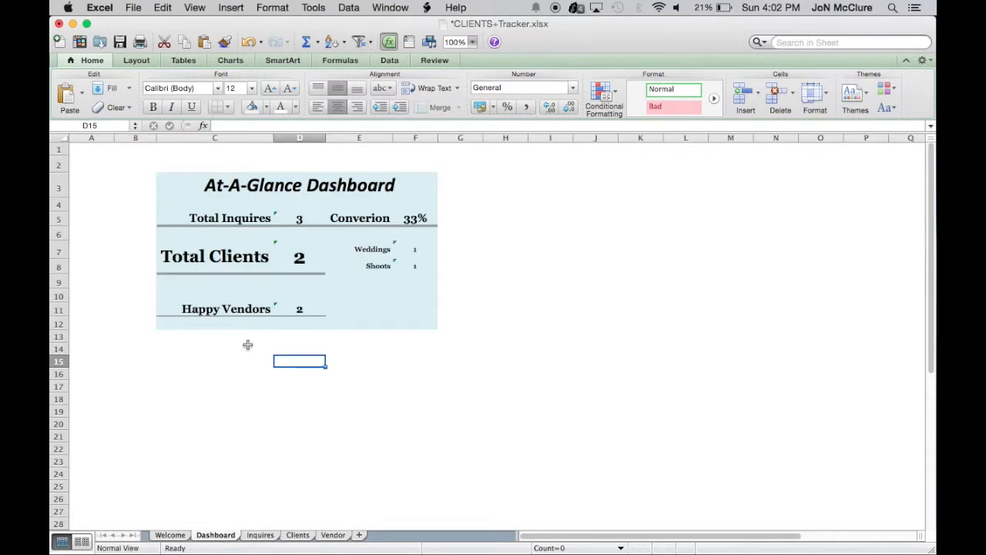
{"action": "left_click", "coordinate": [260, 535]}
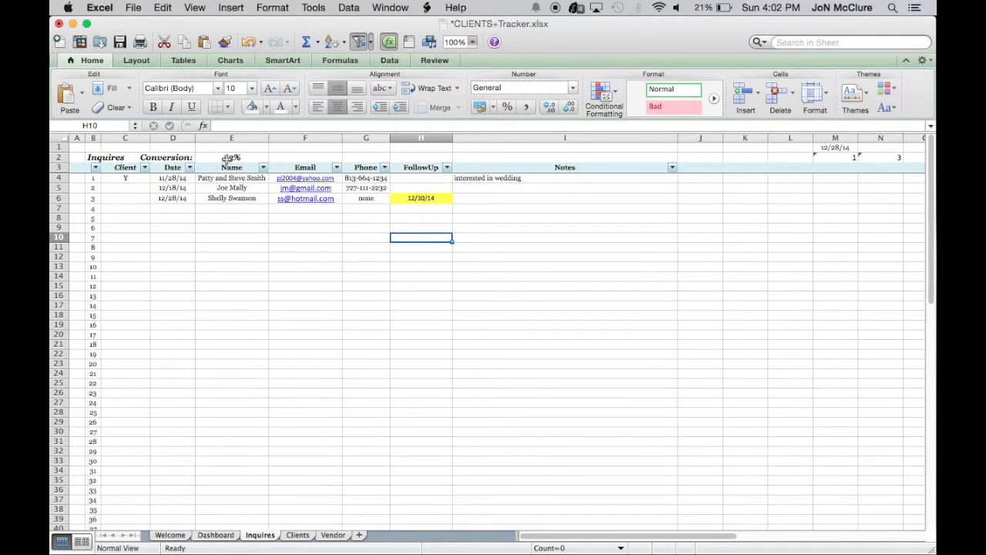
{"action": "left_click", "coordinate": [227, 158]}
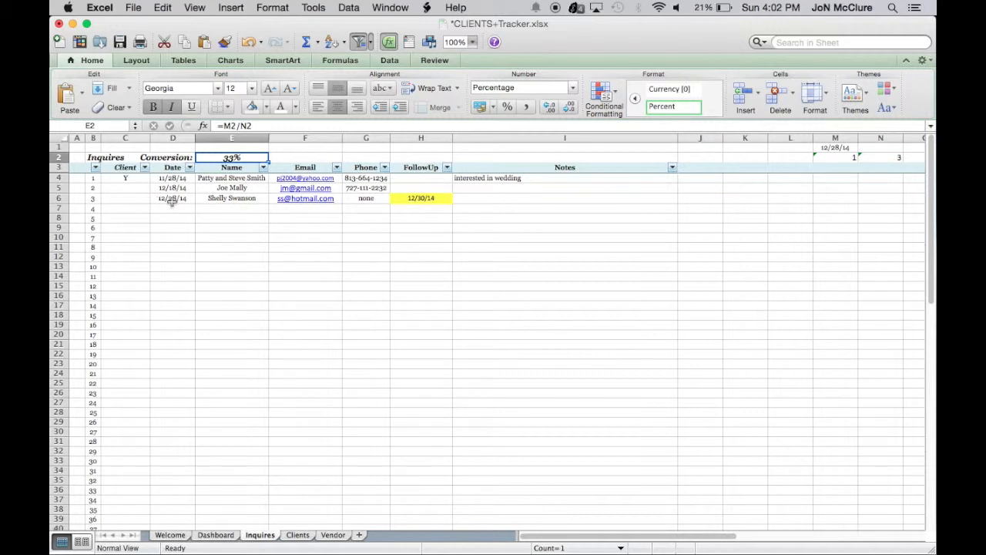
{"action": "left_click", "coordinate": [144, 178]}
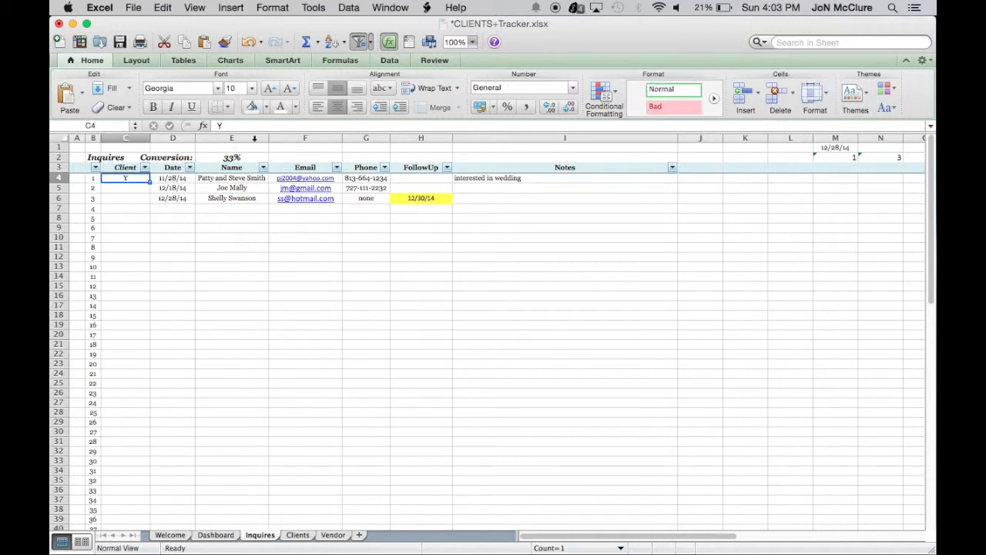